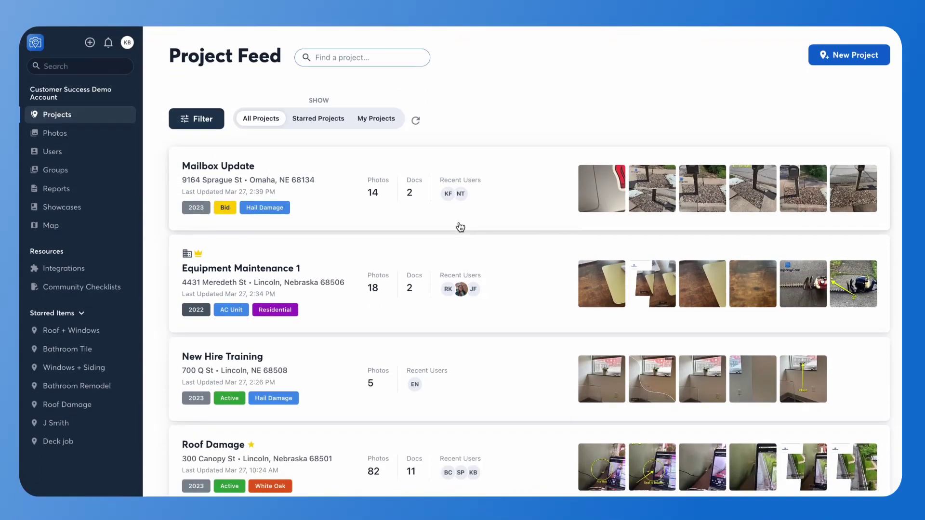
# - Open the Bathroom Tile project from the Project Feed
pyautogui.scroll(-5, 460, 227)
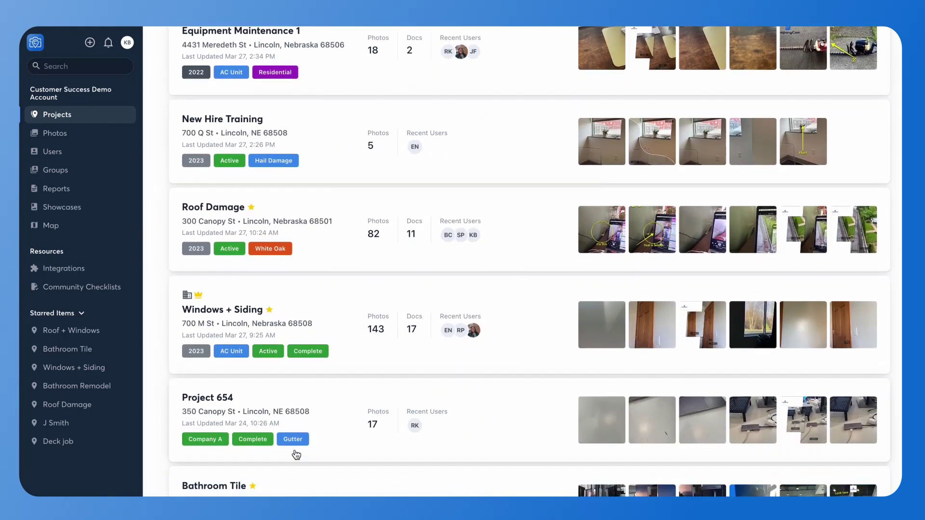
pyautogui.click(288, 488)
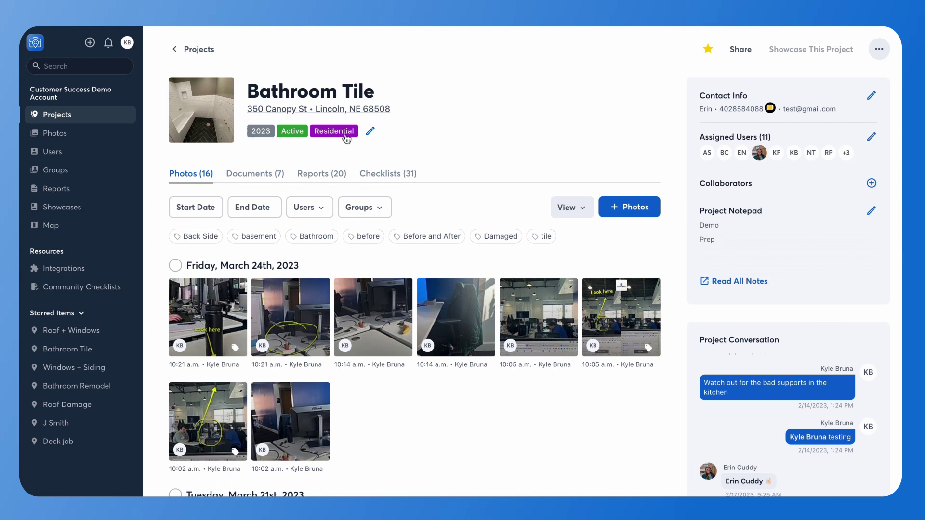
# - Review Bathroom Tile's label choices (2023, Active, Residential) and dismiss them unchanged
pyautogui.click(369, 133)
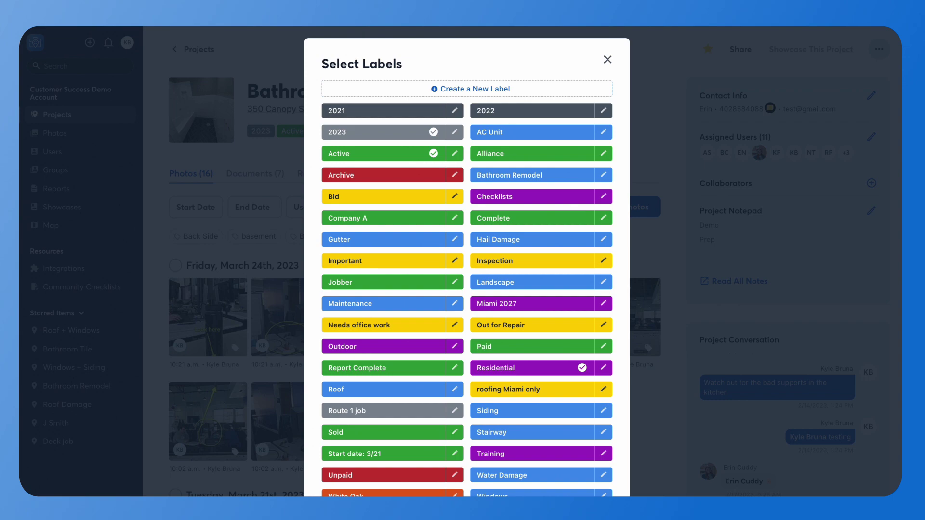
pyautogui.press('Escape')
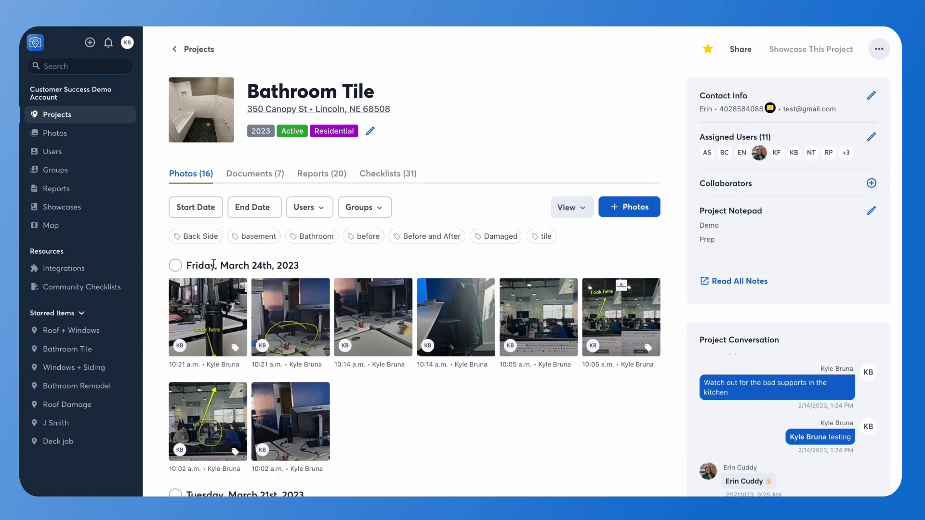
# - Apply a Residential label filter to the project feed, showing Equipment Maintenance 1 and Bathroom Tile
pyautogui.click(186, 54)
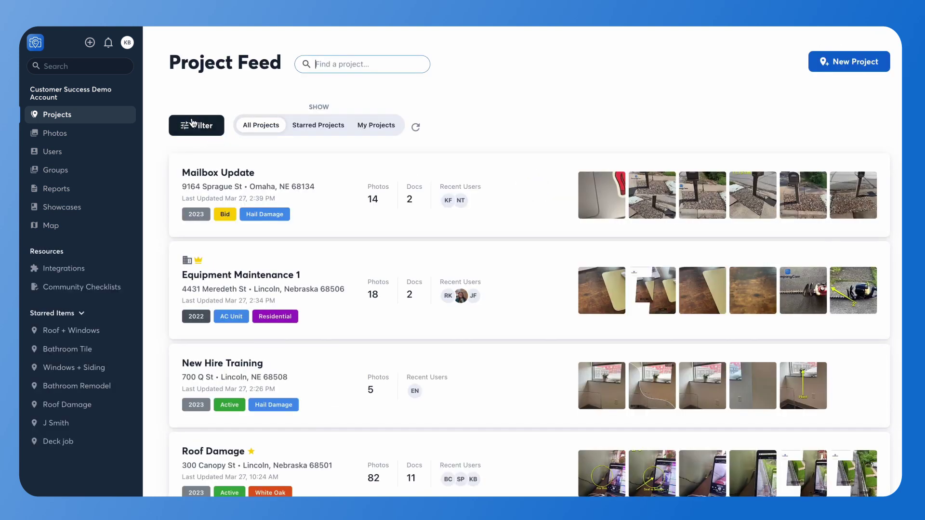
pyautogui.click(196, 131)
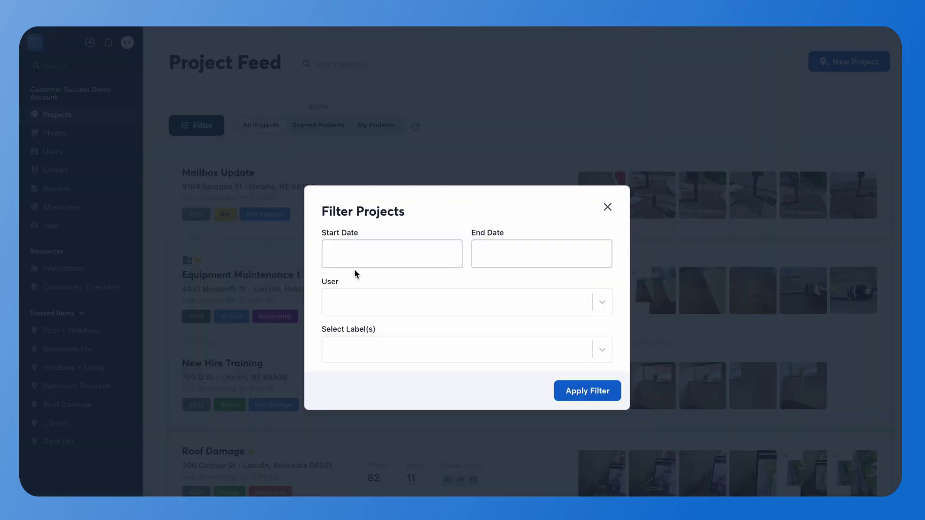
pyautogui.click(599, 352)
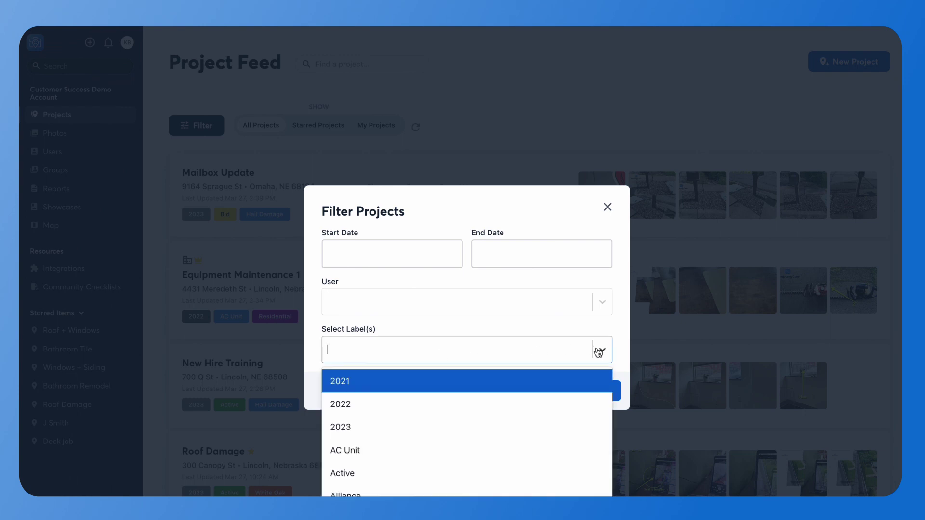
pyautogui.scroll(-3, 471, 409)
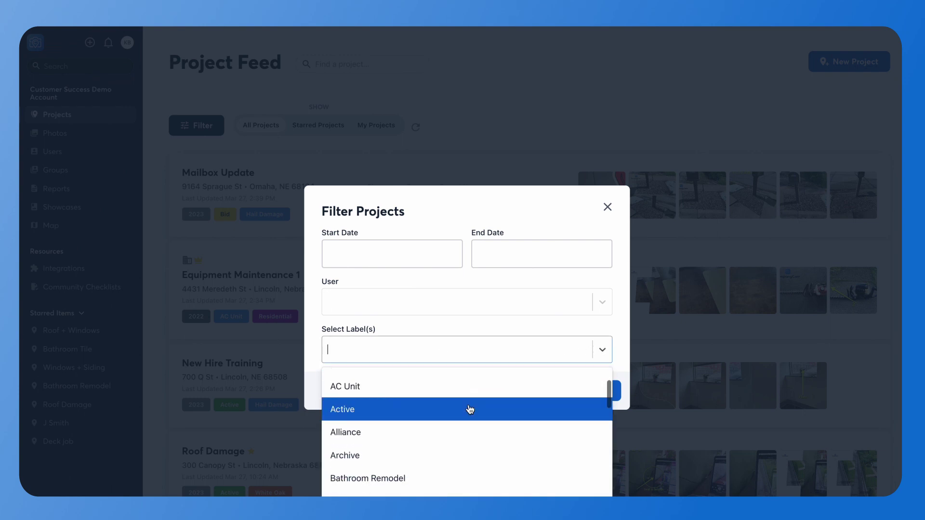
pyautogui.write('re')
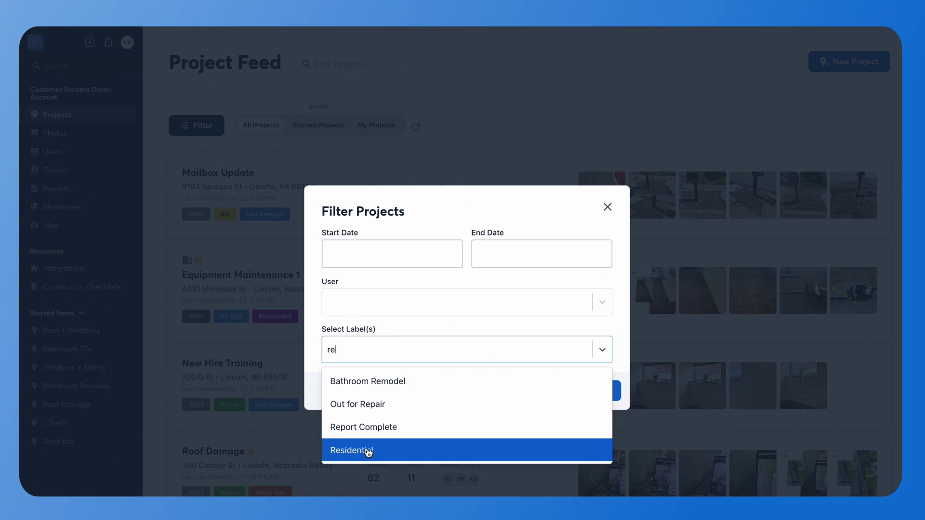
pyautogui.click(368, 452)
pyautogui.click(593, 392)
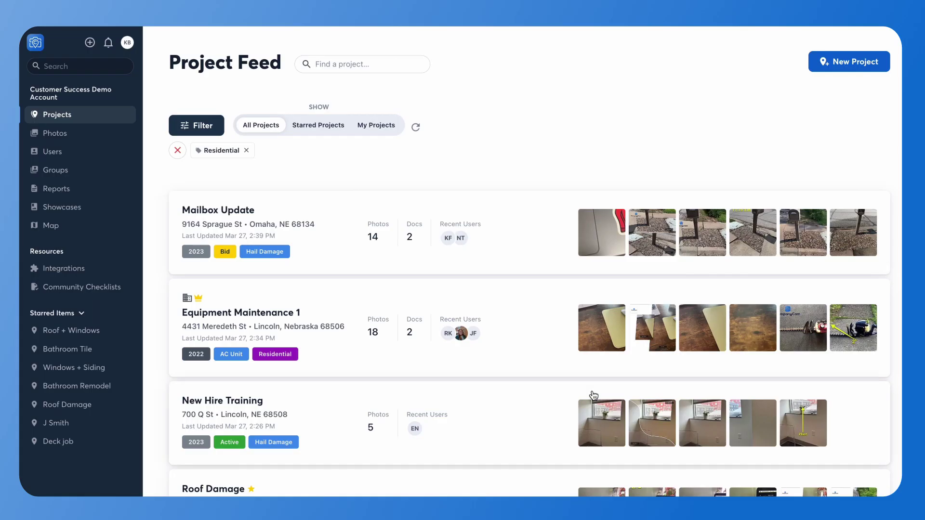
pyautogui.scroll(-3, 429, 327)
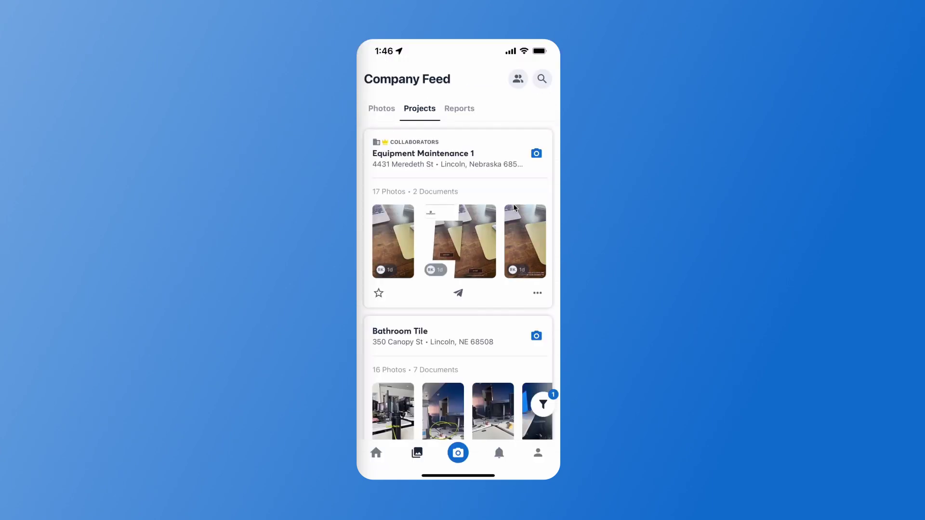
pyautogui.scroll(-1, 514, 208)
pyautogui.scroll(-3, 514, 207)
pyautogui.scroll(-2, 514, 207)
pyautogui.scroll(-3, 514, 207)
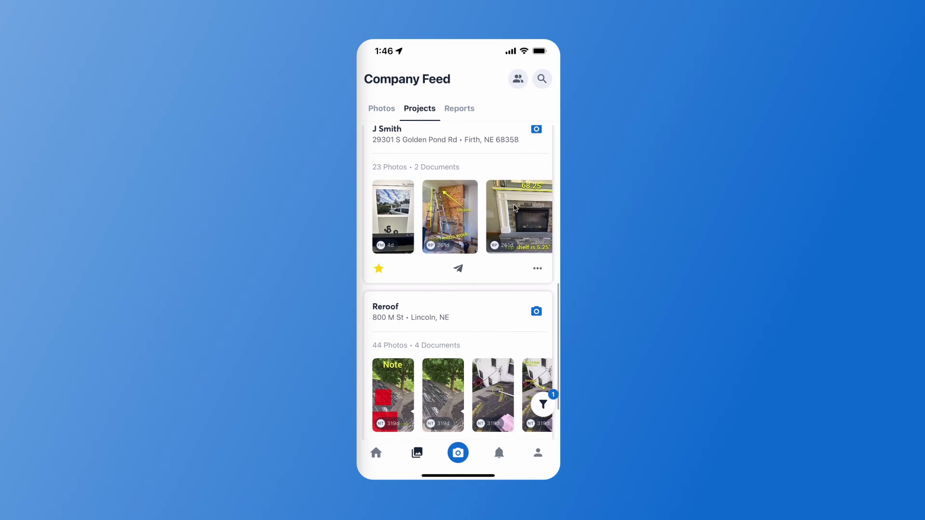
pyautogui.scroll(-1, 514, 207)
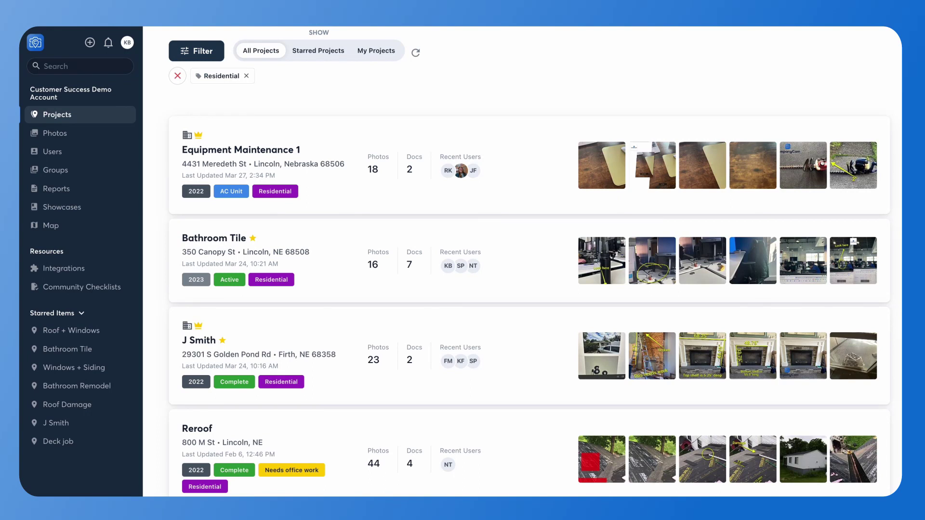
# - Open the Bathroom Tile card in the Residential-filtered project list
pyautogui.click(276, 247)
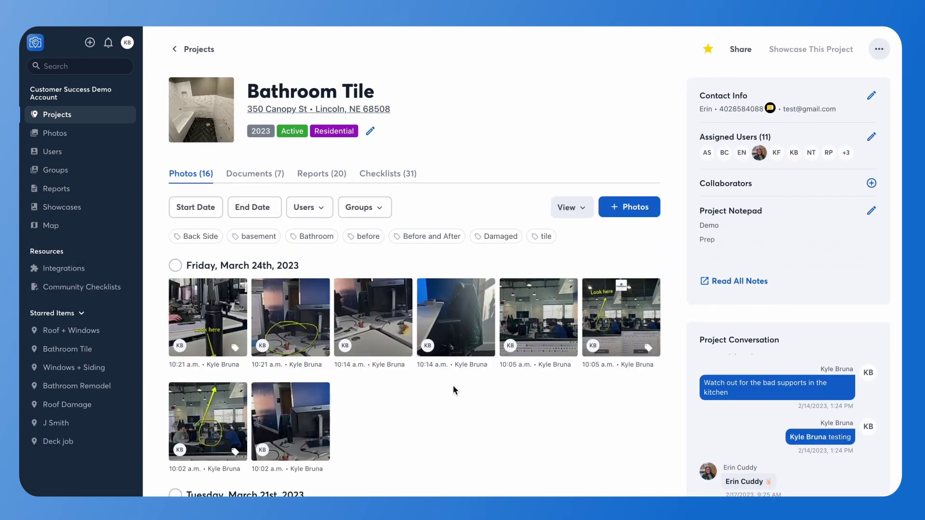
pyautogui.moveTo(208, 318)
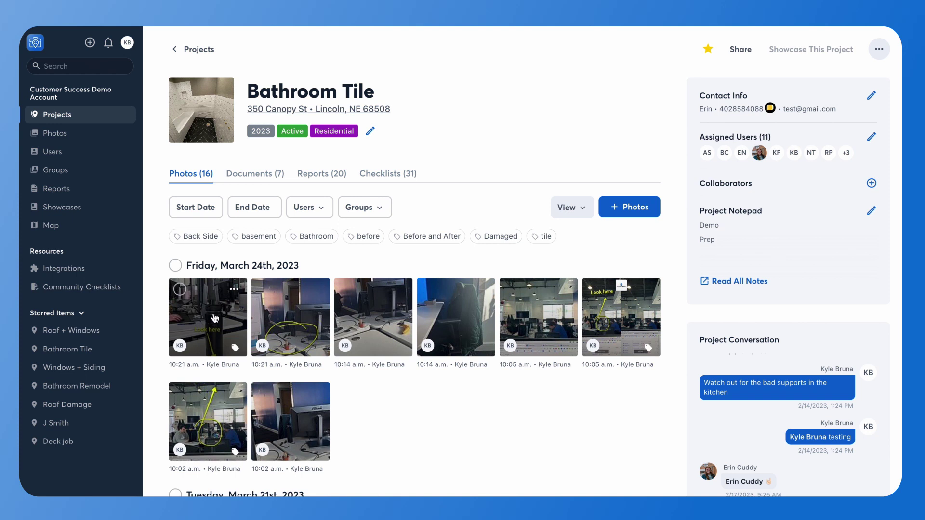
# - Tag the 10:21 a.m. yellow-circle photo with 'bath' and return to the project page
pyautogui.click(305, 315)
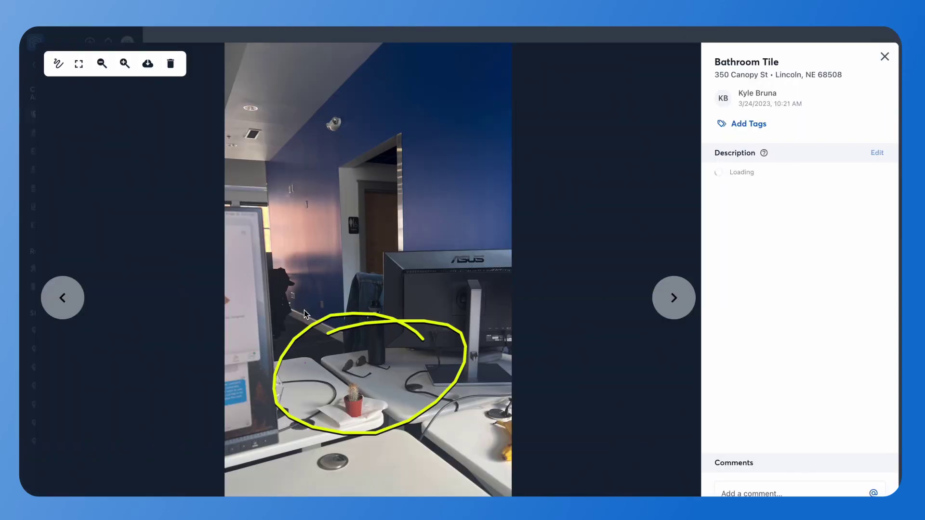
pyautogui.click(757, 124)
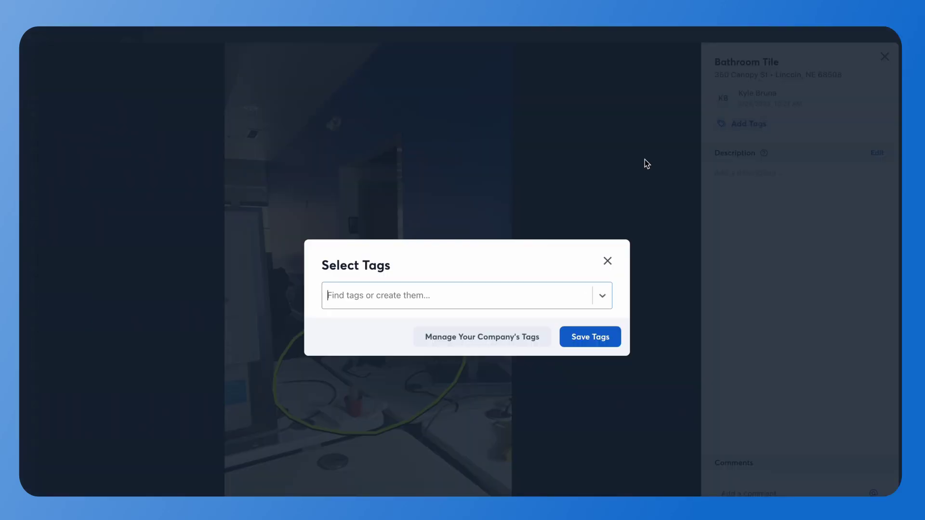
pyautogui.click(603, 296)
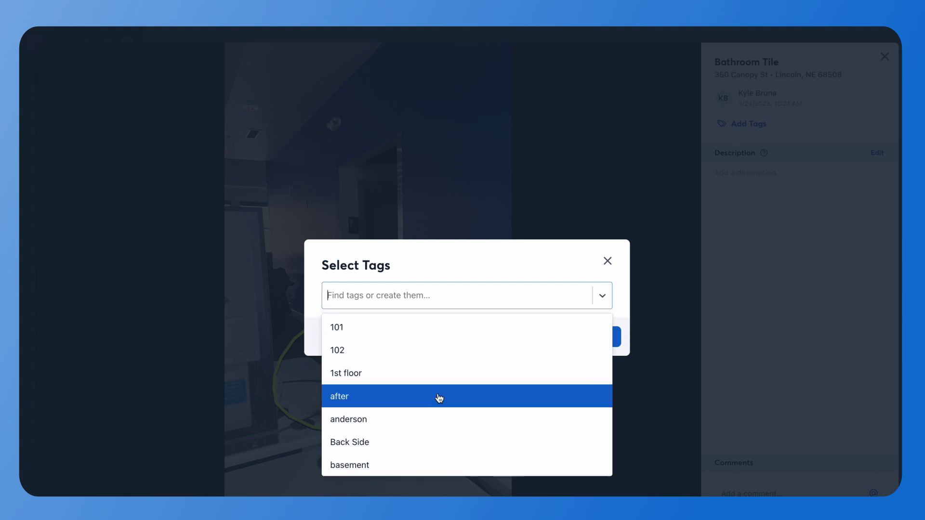
pyautogui.scroll(-1, 440, 398)
pyautogui.scroll(-1, 443, 407)
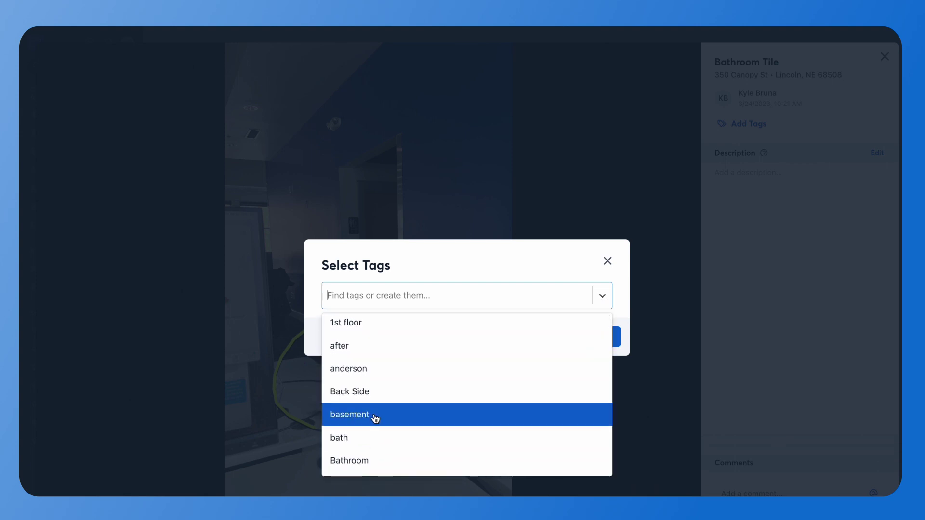
pyautogui.click(372, 437)
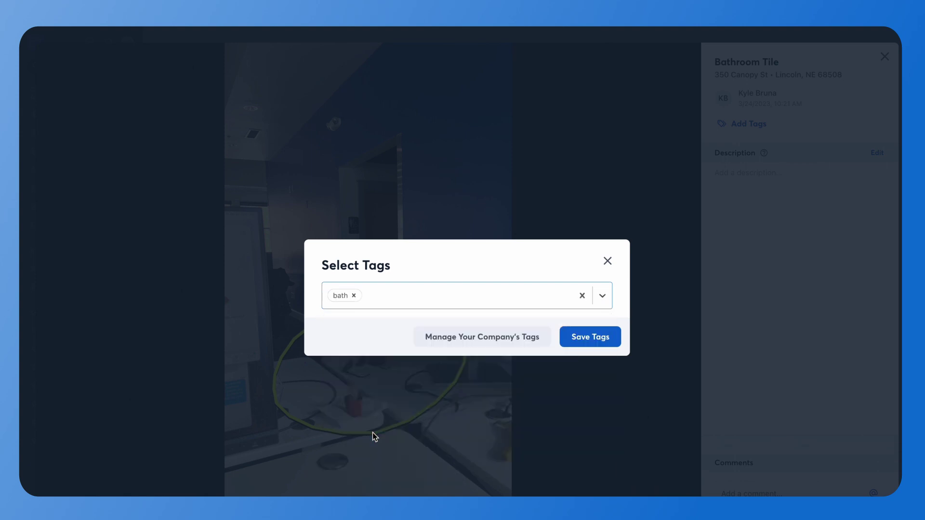
pyautogui.click(587, 343)
pyautogui.click(885, 57)
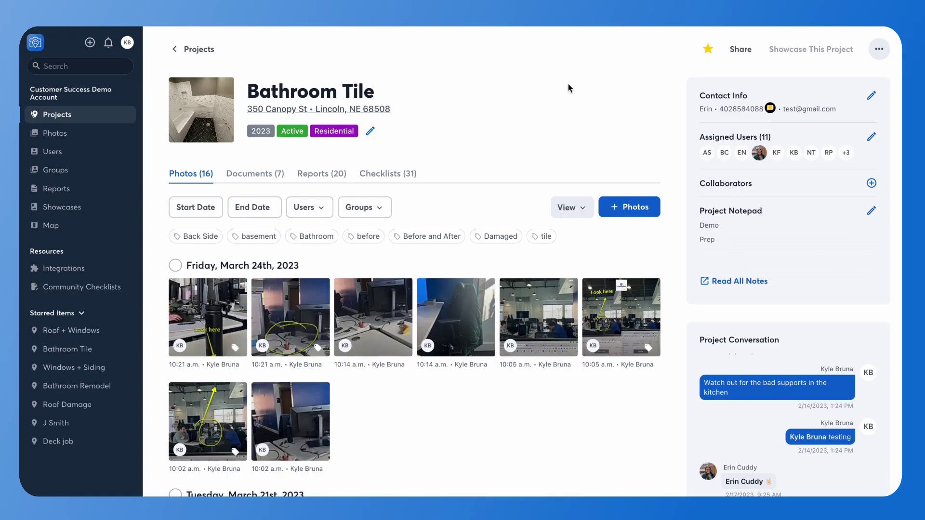
# - Select the eight Friday March 24 photos plus two March 21 photos
pyautogui.click(176, 266)
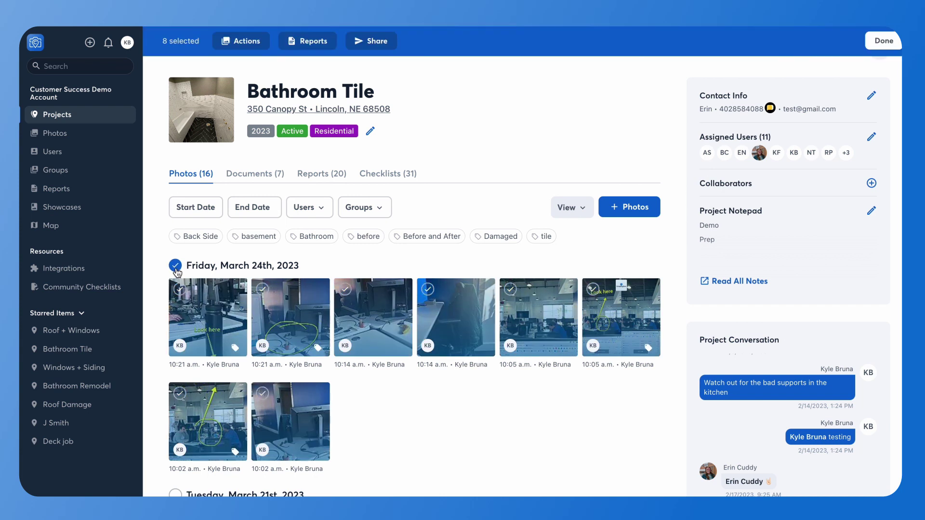
pyautogui.scroll(-3, 176, 289)
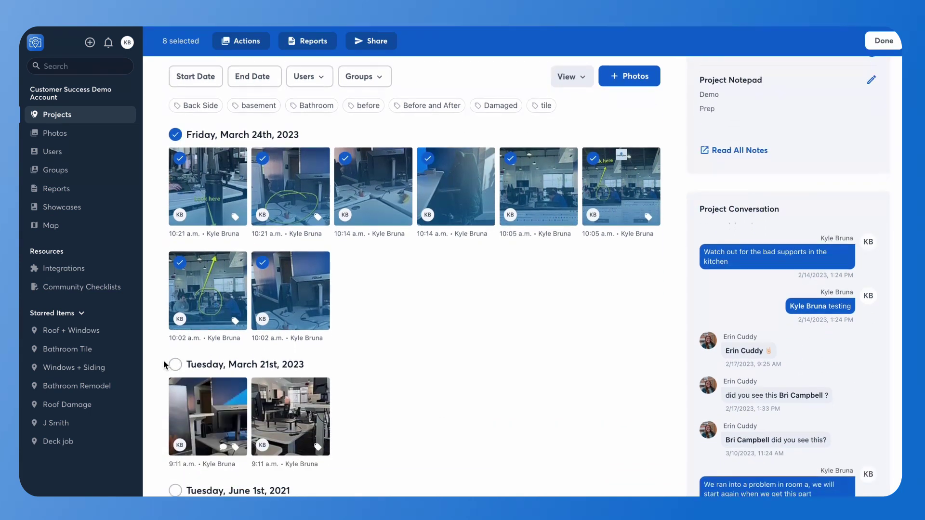
pyautogui.click(179, 390)
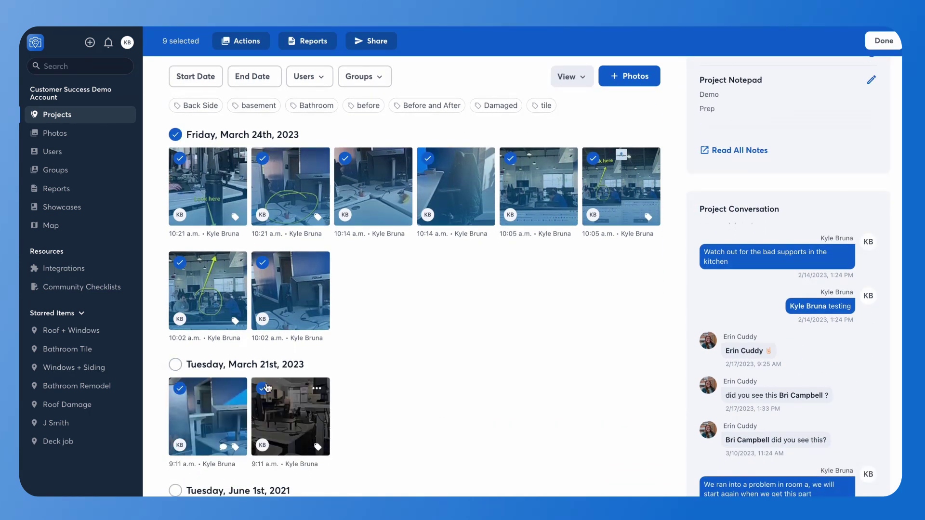
pyautogui.click(264, 389)
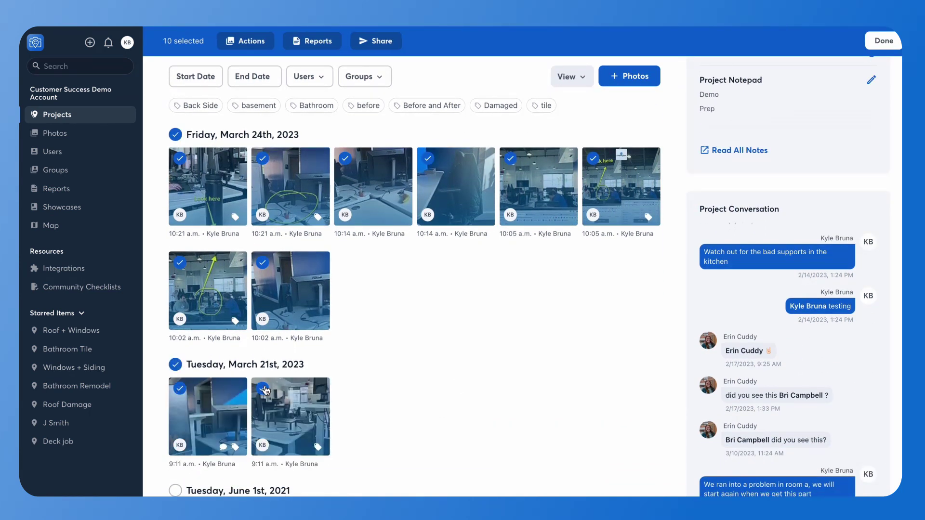
# - Bulk-tag the ten selected photos with the Bathroom tag
pyautogui.click(251, 42)
pyautogui.click(258, 105)
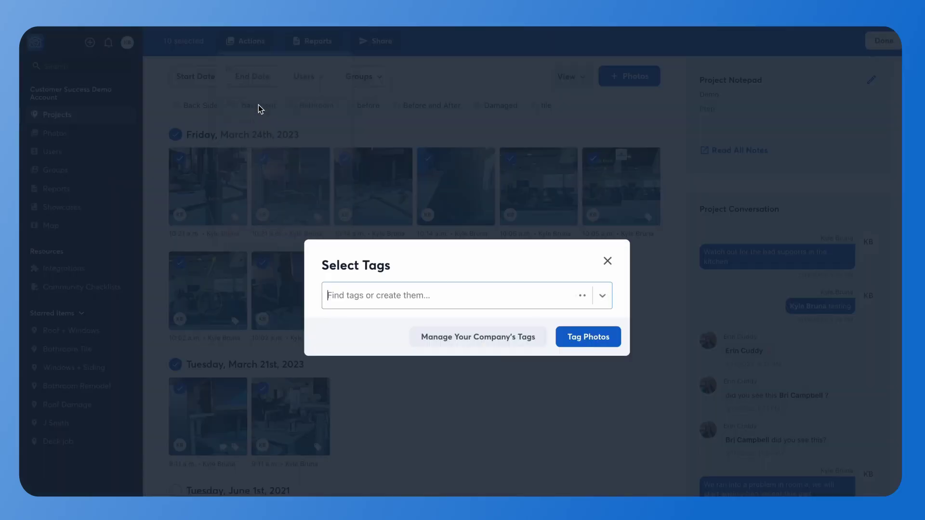
pyautogui.click(602, 295)
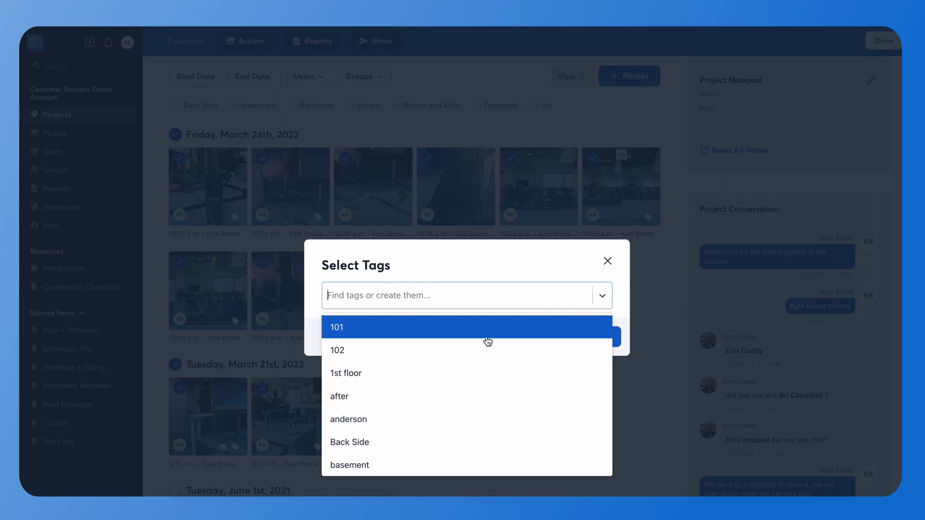
pyautogui.scroll(-1, 473, 428)
pyautogui.scroll(-1, 473, 428)
pyautogui.scroll(-1, 473, 428)
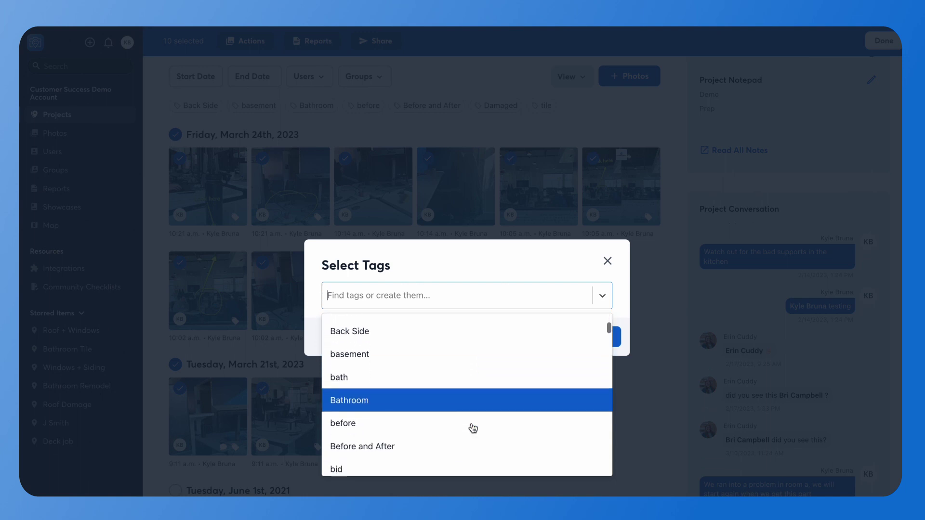
pyautogui.scroll(-1, 473, 428)
pyautogui.scroll(-1, 473, 428)
pyautogui.scroll(-1, 473, 428)
pyautogui.scroll(-2, 473, 428)
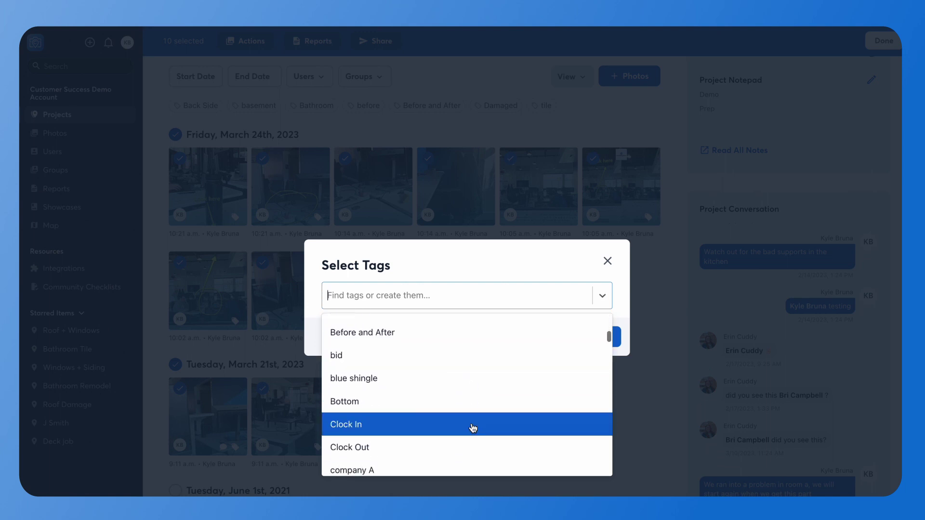
pyautogui.scroll(-1, 473, 428)
pyautogui.scroll(3, 472, 428)
pyautogui.click(424, 333)
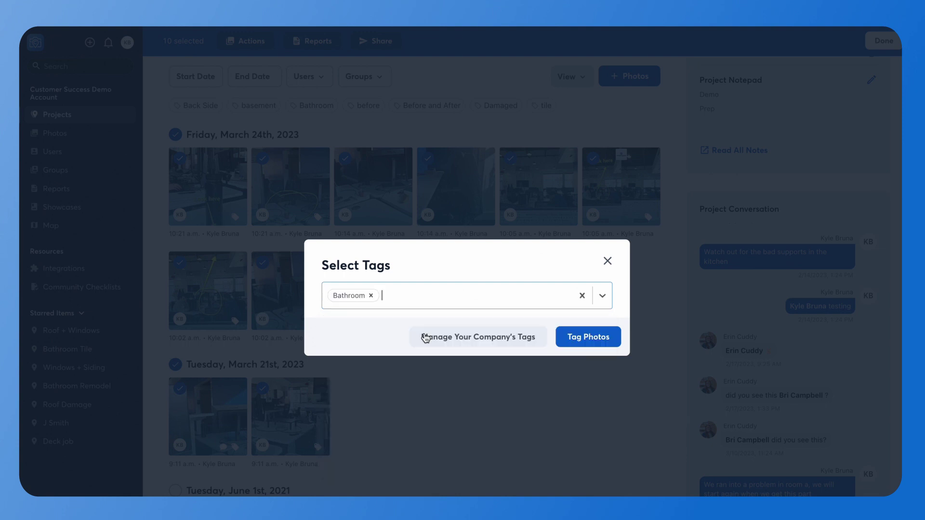
pyautogui.click(584, 339)
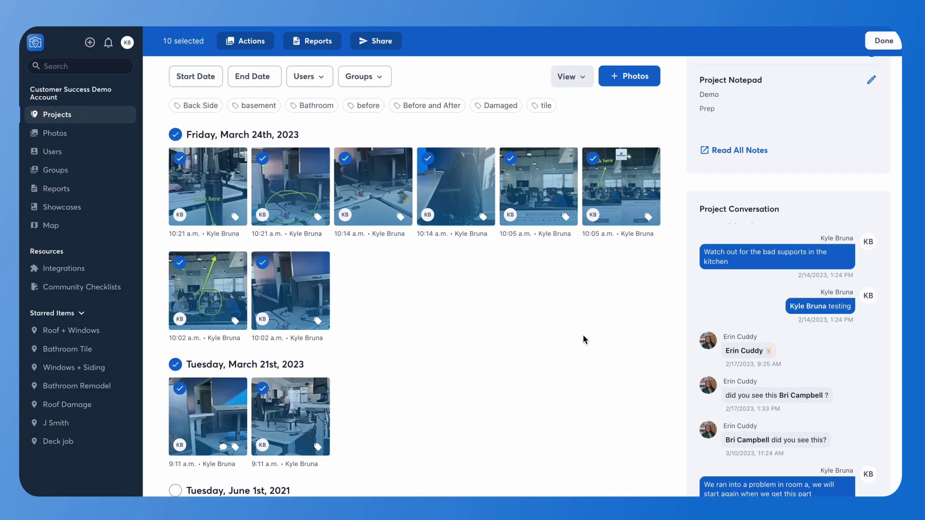
# - Deselect the March 24 photos and exit photo selection mode
pyautogui.scroll(3, 386, 308)
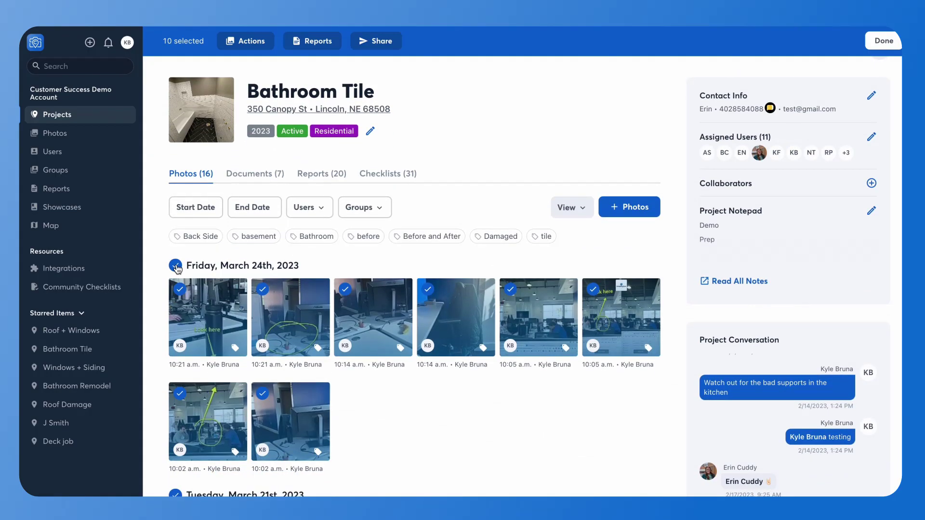
pyautogui.click(175, 267)
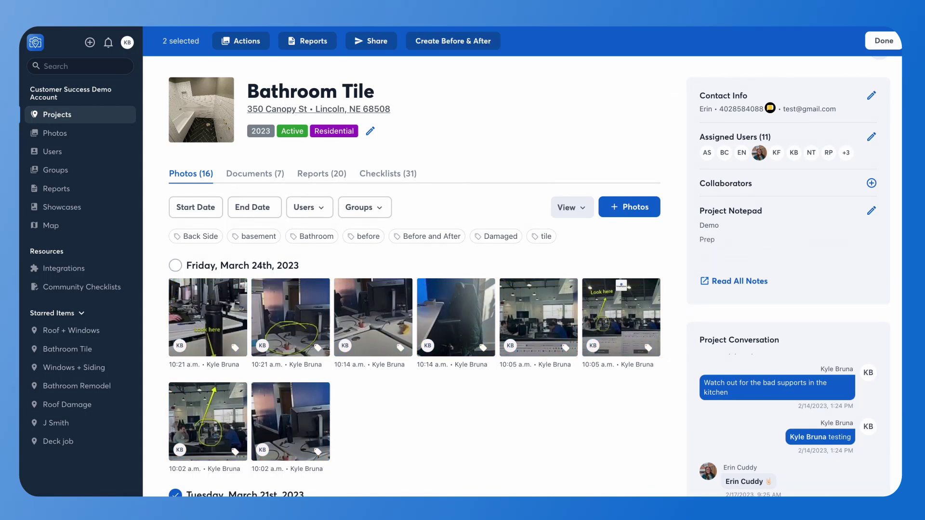
pyautogui.click(883, 41)
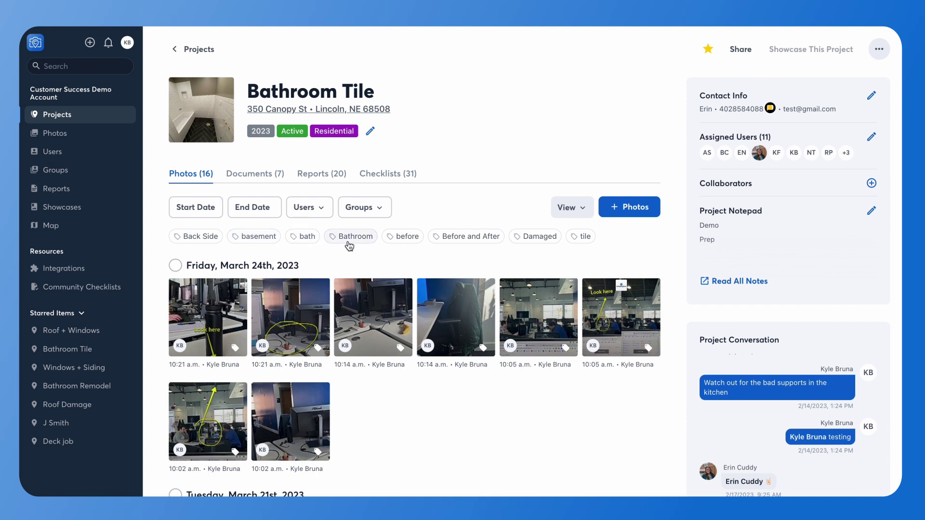
# - Filter the photos by the Bathroom tag, then switch the filter to bath
pyautogui.click(350, 246)
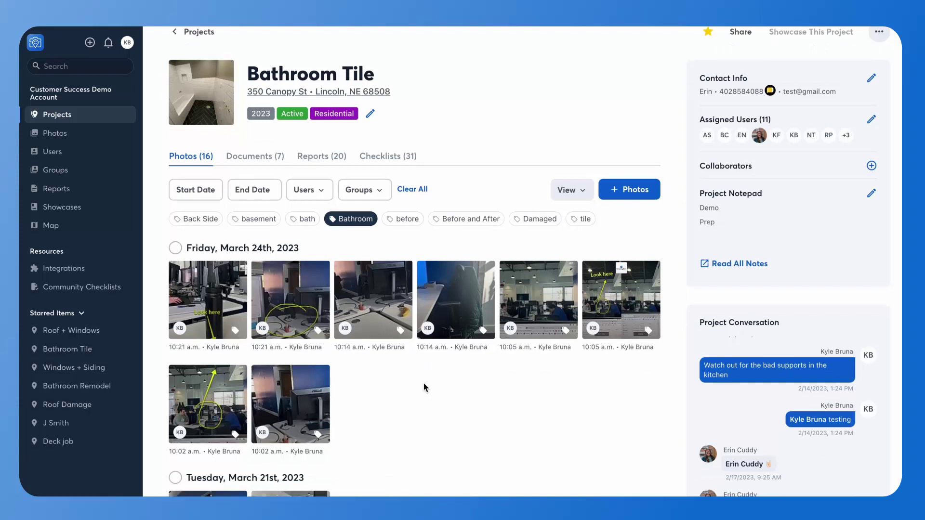
pyautogui.scroll(-4, 423, 383)
pyautogui.scroll(2, 424, 385)
pyautogui.scroll(-2, 424, 386)
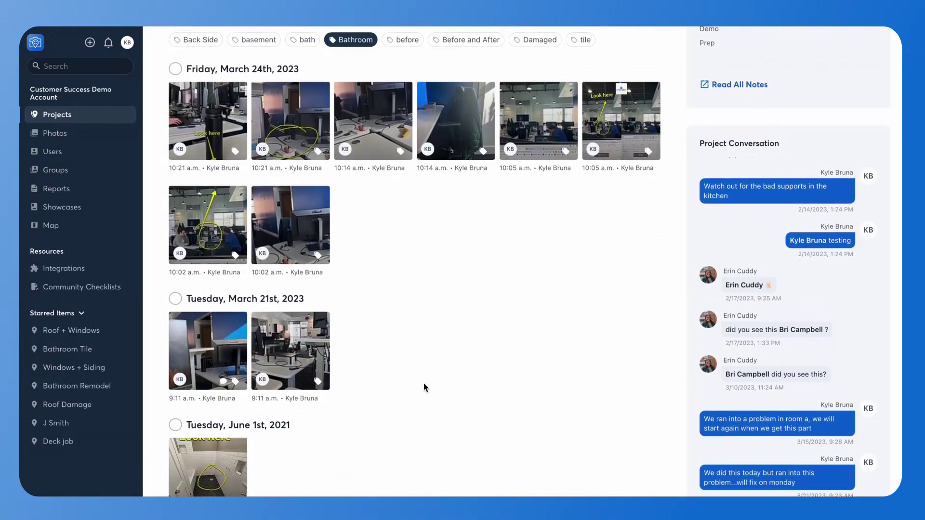
pyautogui.scroll(4, 424, 385)
pyautogui.click(342, 207)
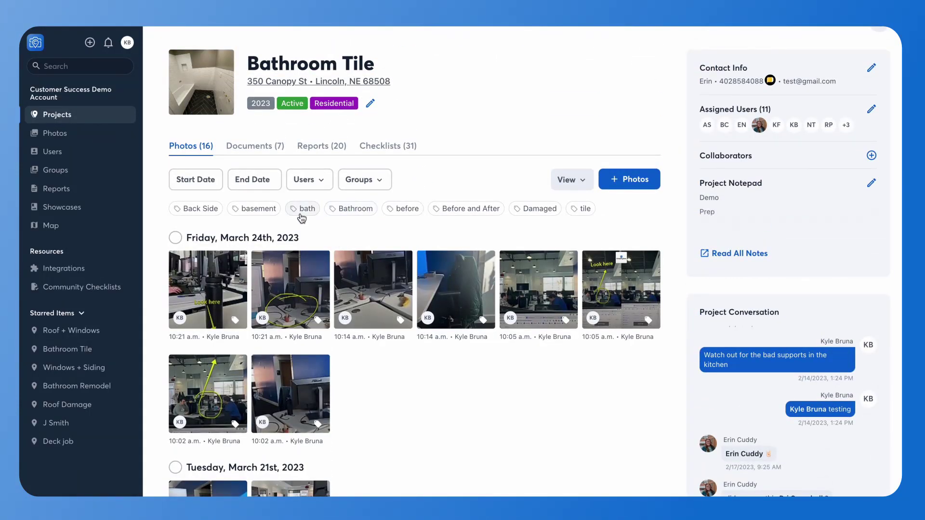
pyautogui.click(302, 212)
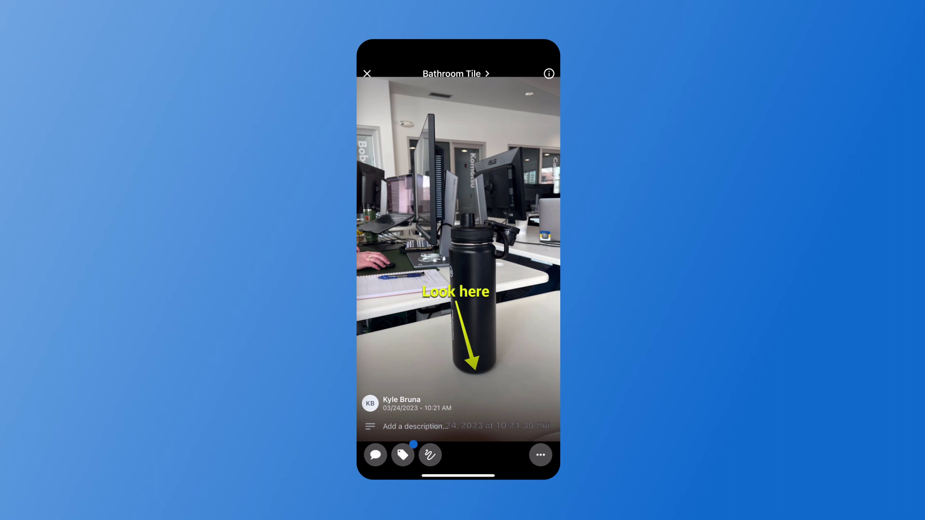
# - Confirm the photo's Bathroom tag in its Tags sheet, then return to the 16-photo grid
pyautogui.click(403, 455)
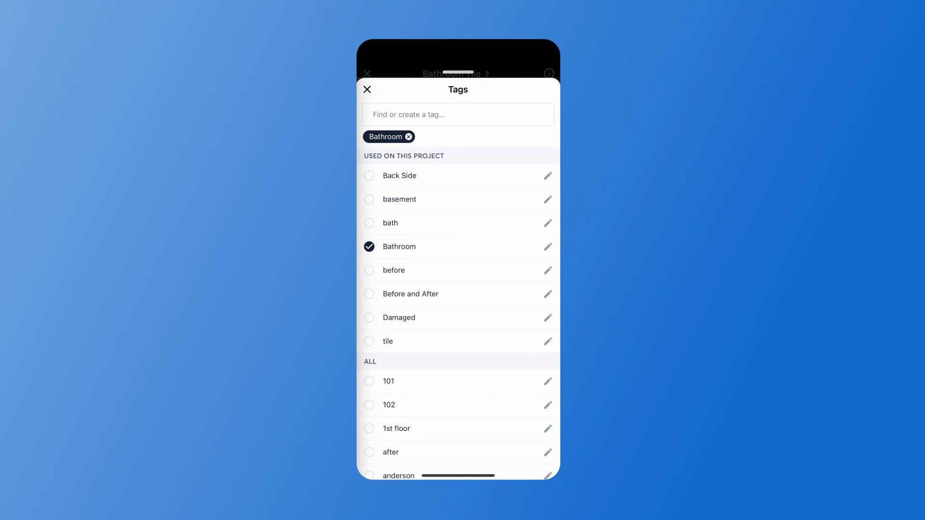
pyautogui.click(367, 89)
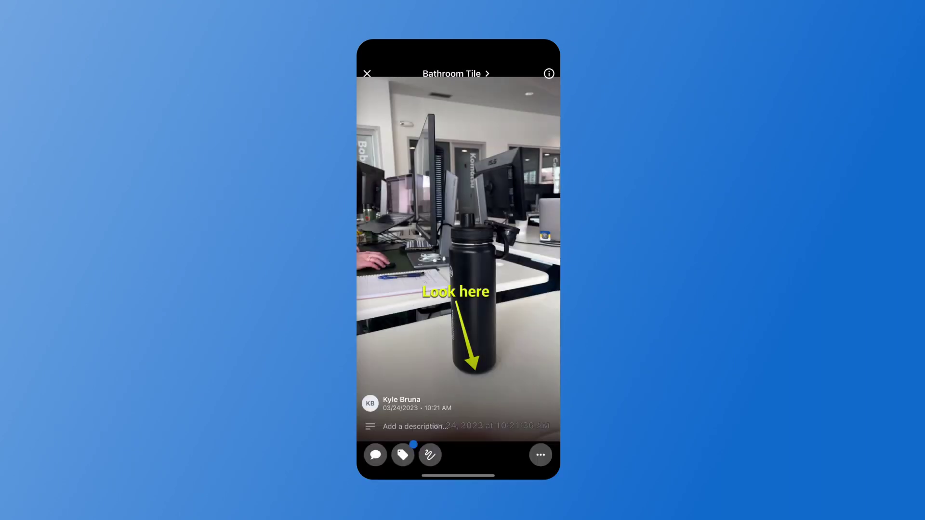
pyautogui.click(367, 73)
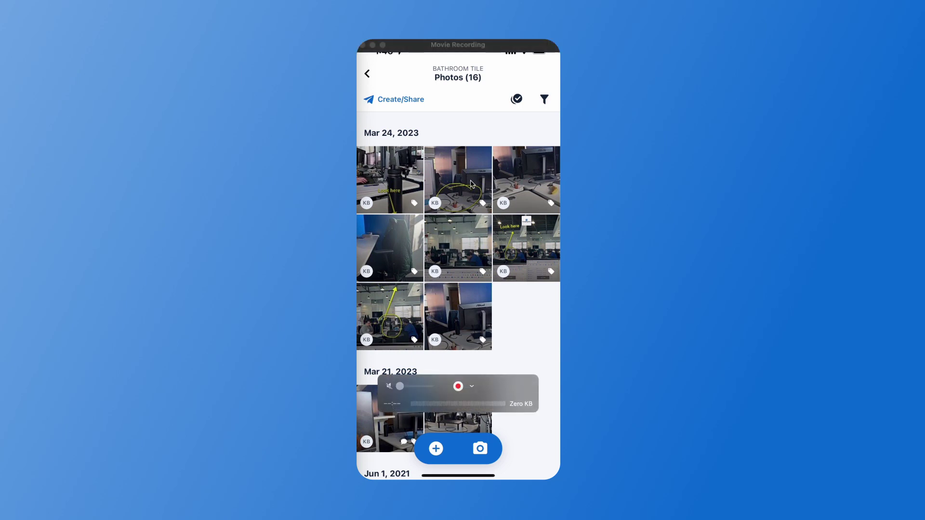
# - Tag the eight Mar 24 photos 'basement' in bulk and exit selection mode
pyautogui.click(517, 100)
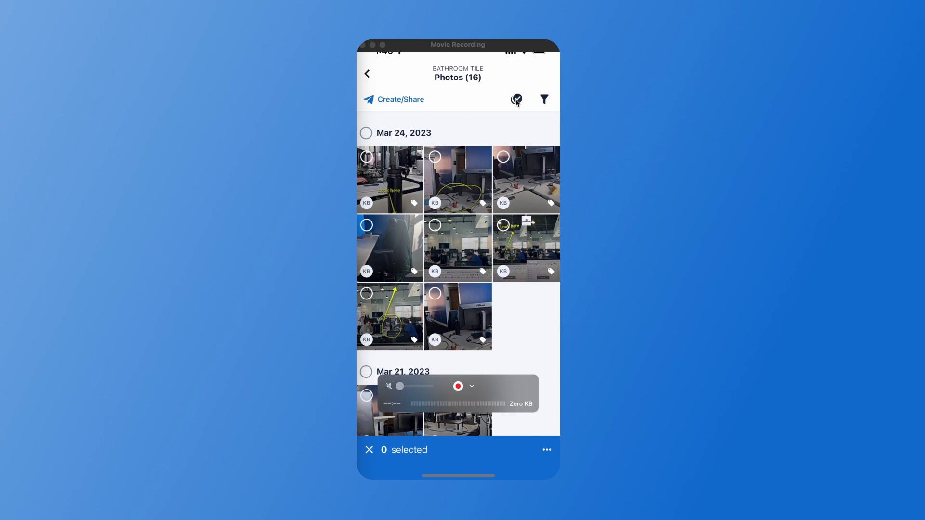
pyautogui.moveTo(391, 179); pyautogui.dragTo(458, 313)
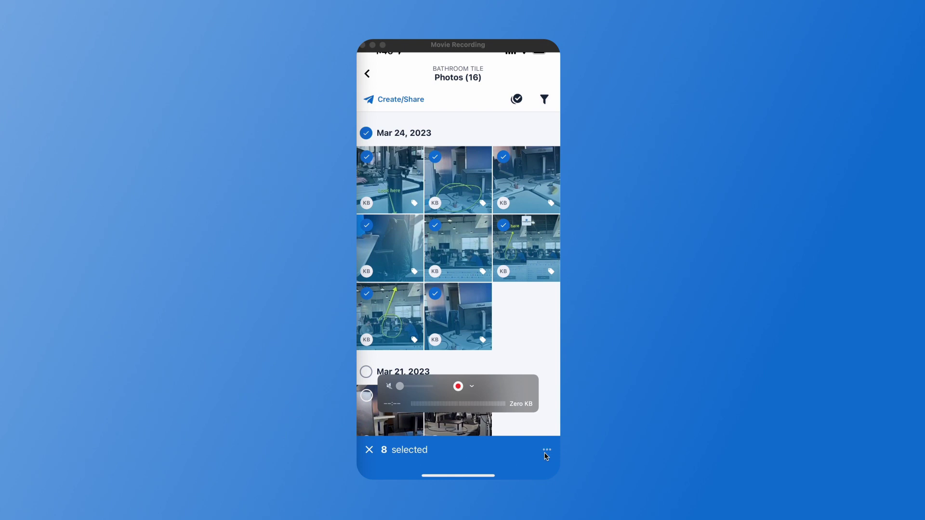
pyautogui.click(547, 451)
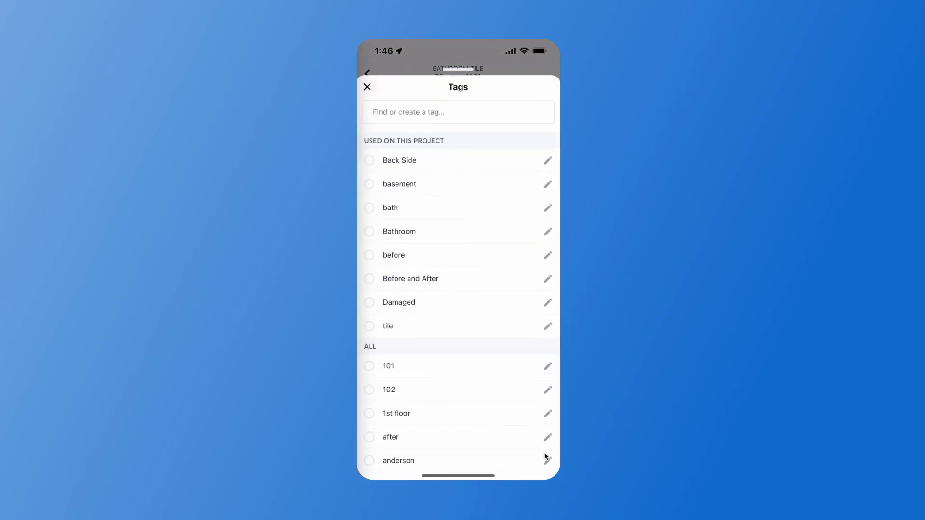
pyautogui.scroll(-3, 546, 457)
pyautogui.scroll(-3, 546, 457)
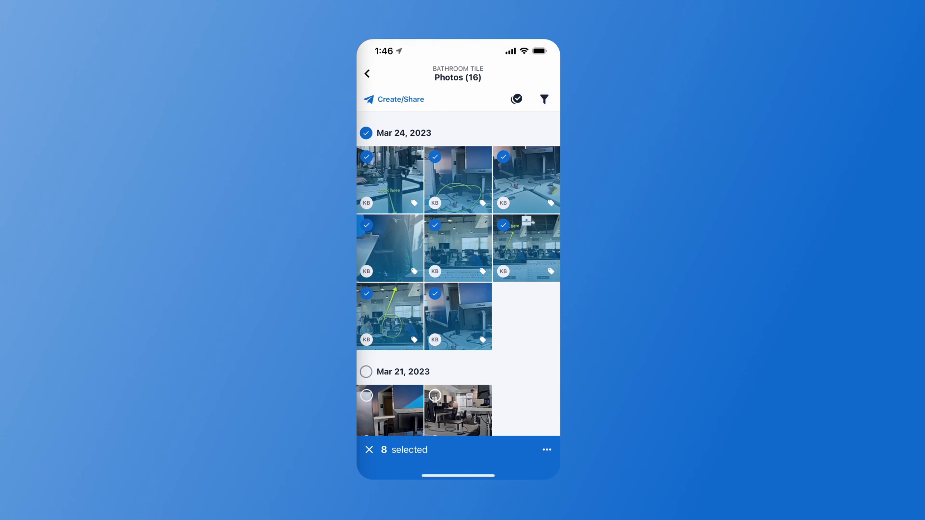
pyautogui.click(369, 449)
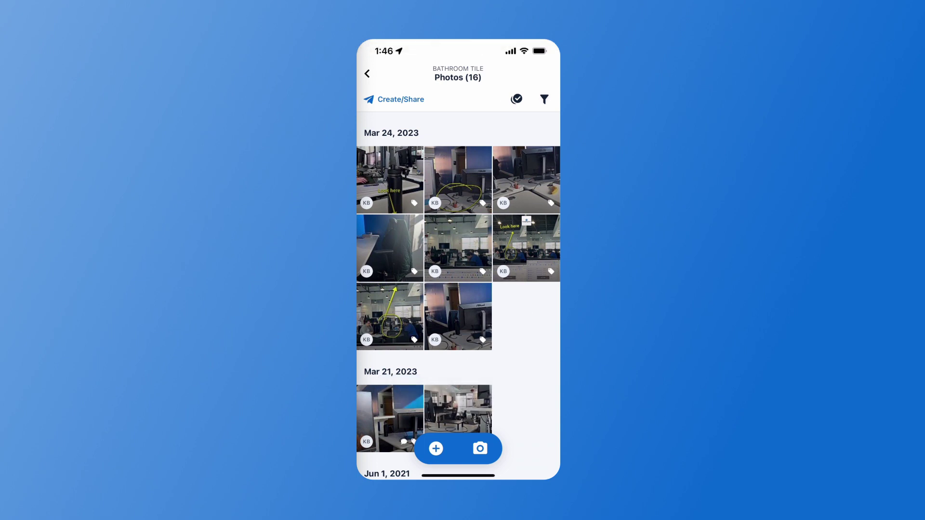
# - Apply a Bathroom tag filter to the mobile Bathroom Tile photos and review the filtered grid
pyautogui.click(544, 100)
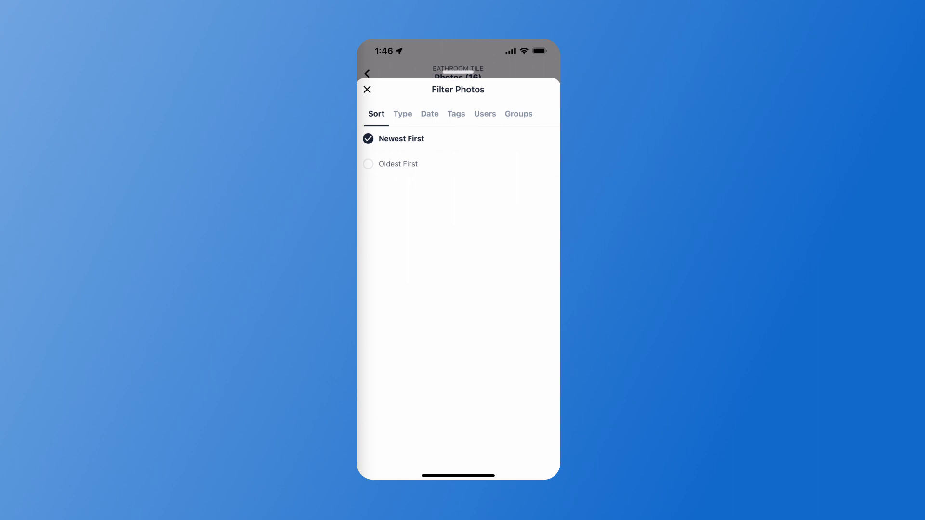
pyautogui.click(456, 114)
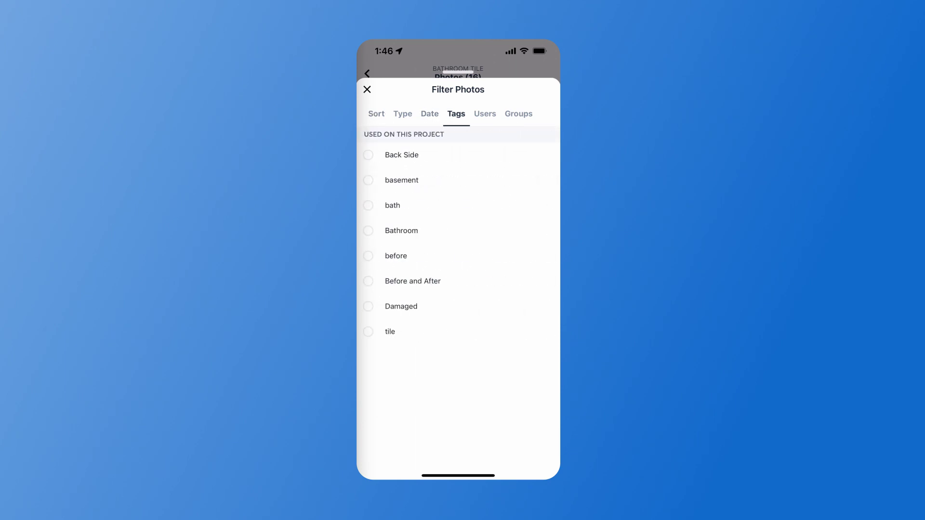
pyautogui.click(401, 231)
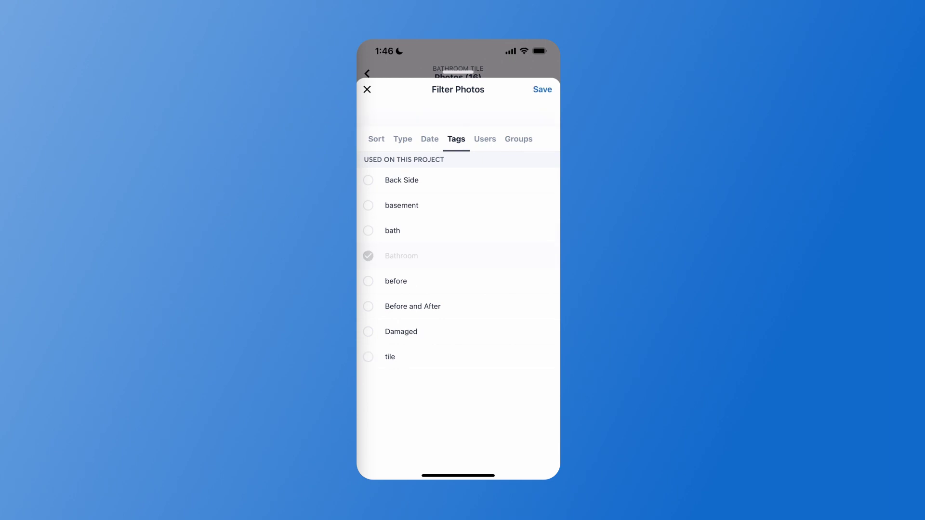
pyautogui.click(543, 89)
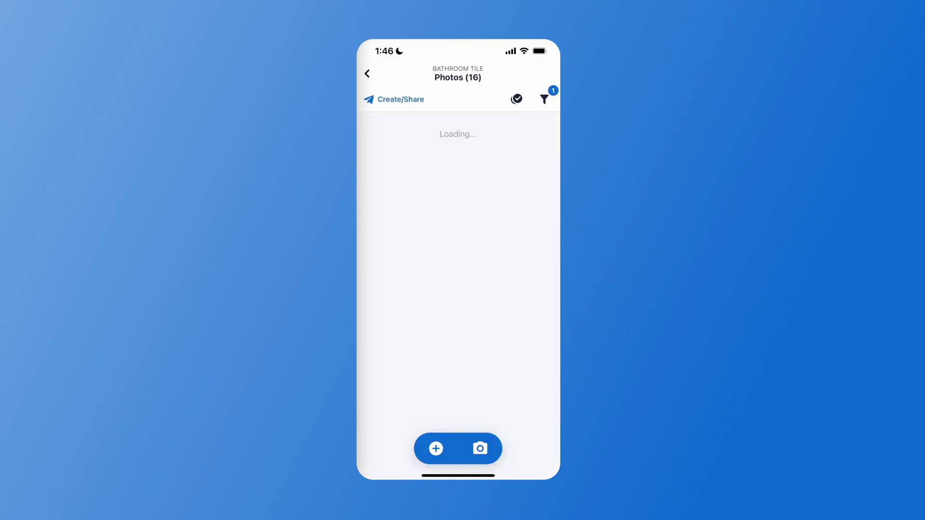
pyautogui.scroll(-5, 458, 289)
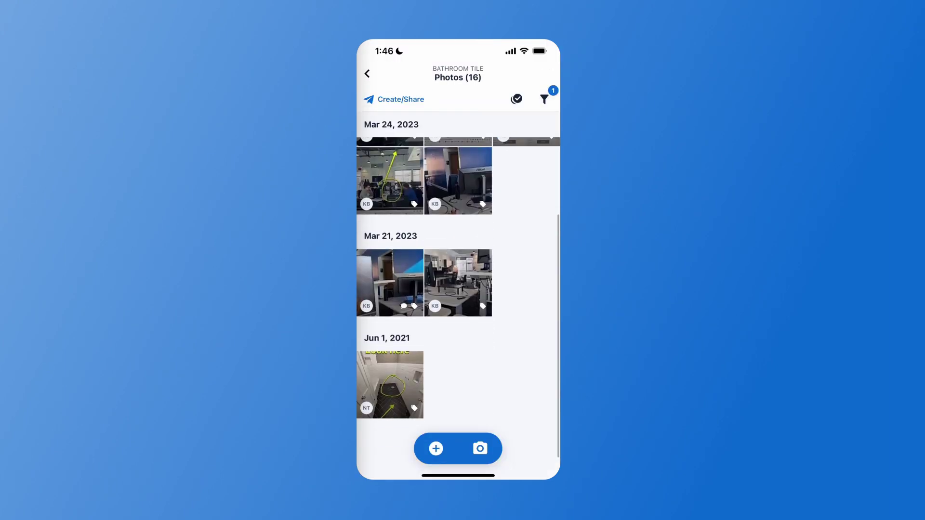
pyautogui.scroll(5, 457, 289)
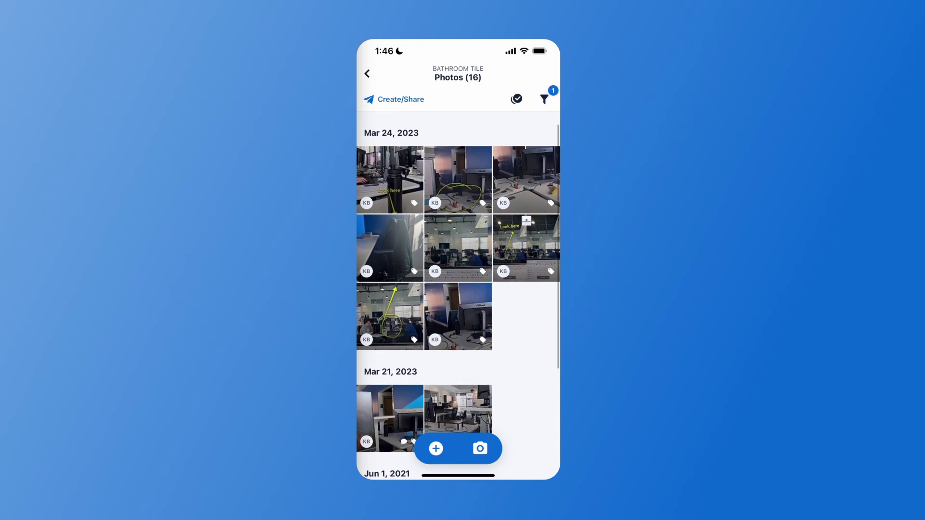